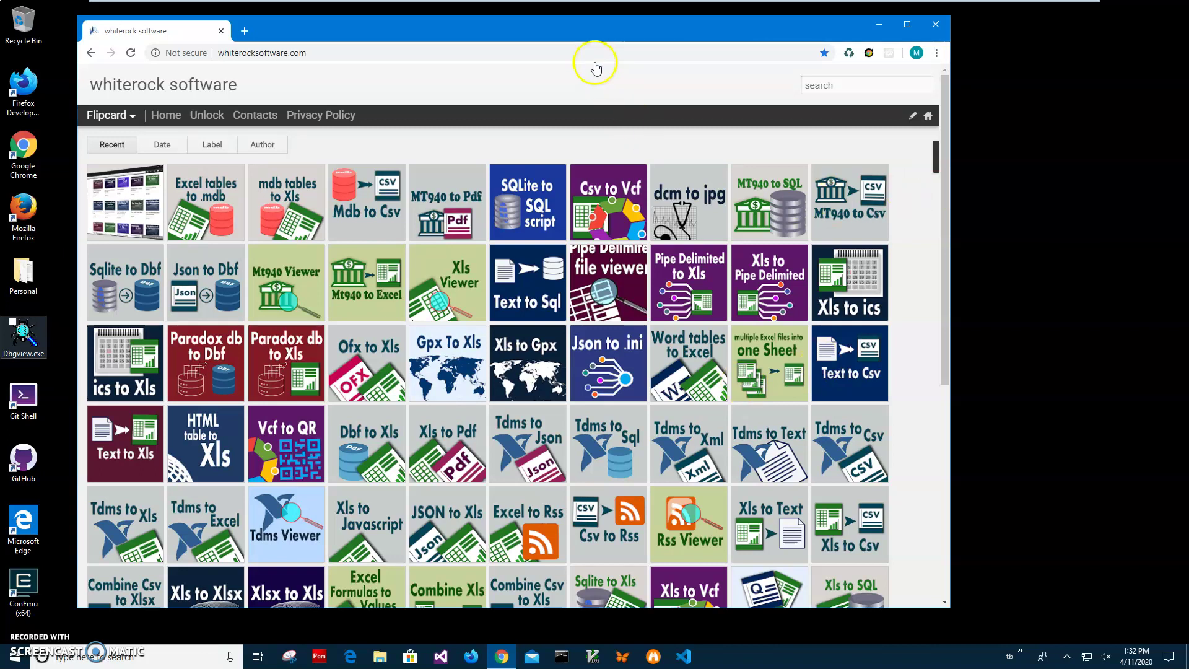
Search the whiterock site for 'mt94' and download the MT940 To Pdf converter (mt940ToPdfSetup.zip)
drag(566, 33, 553, 38)
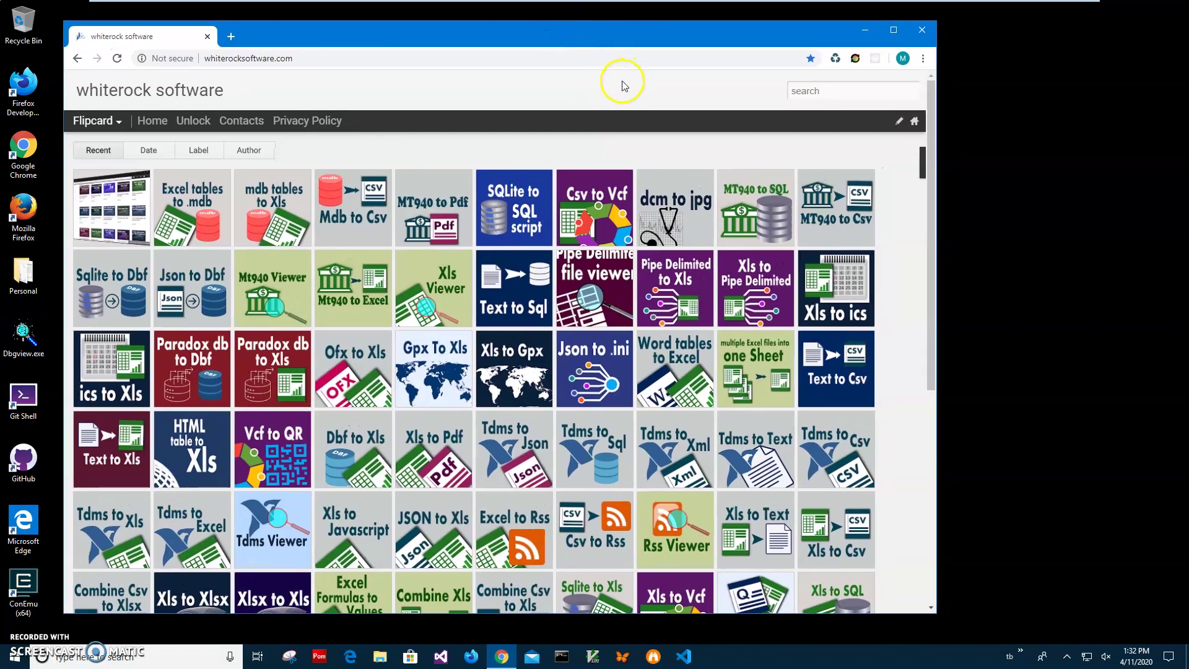
click(845, 85)
text(mt94)
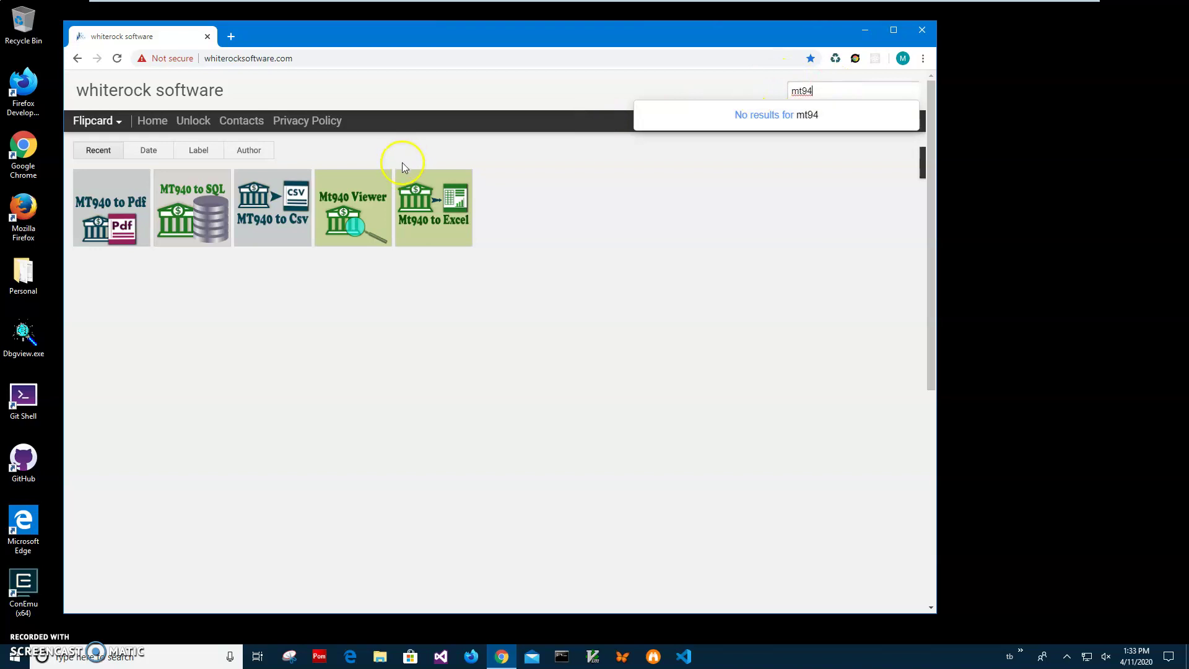
click(106, 203)
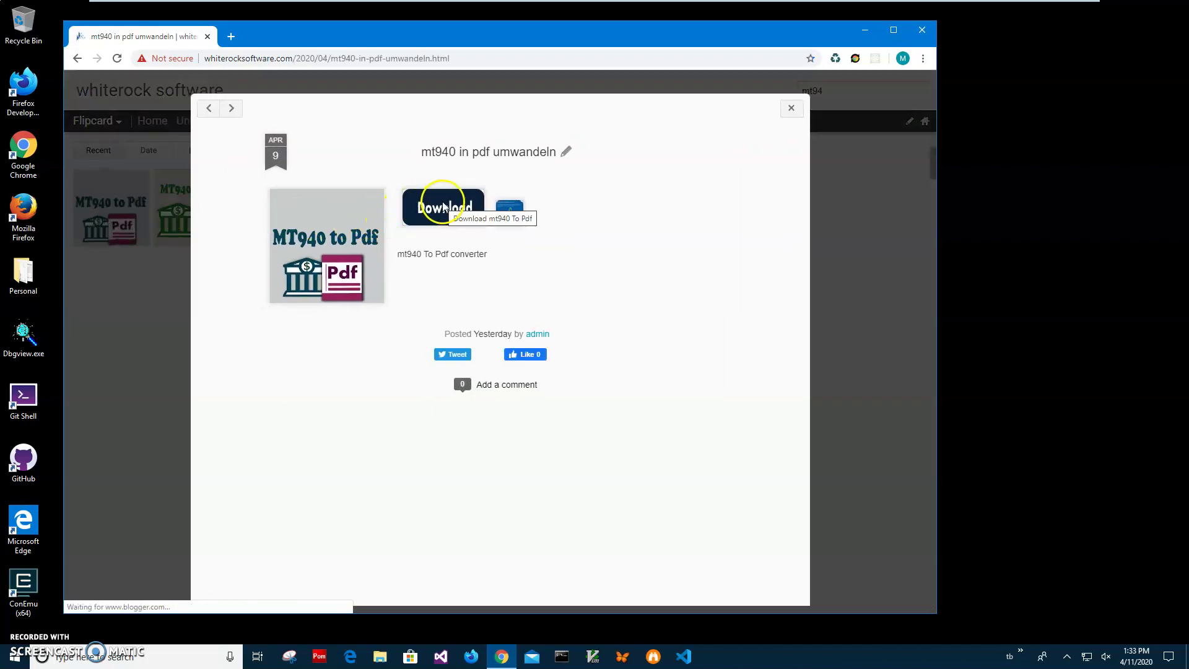
click(444, 207)
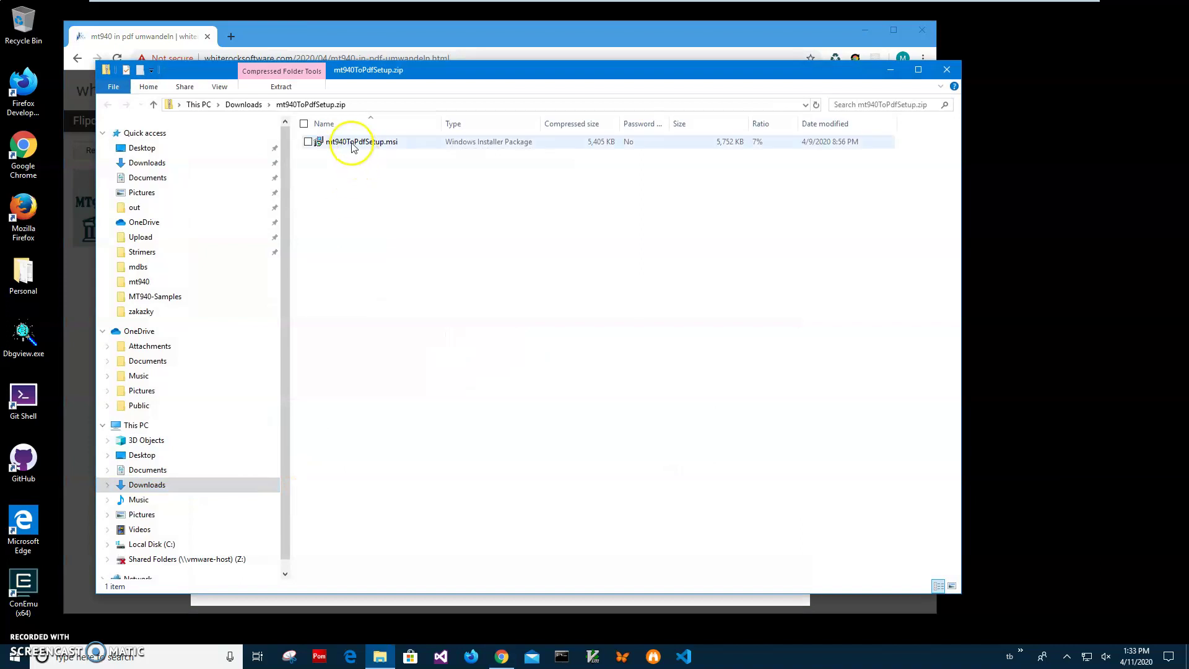
Launch mt940ToPdfSetup.msi from the zip and choose Run anyway past the SmartScreen warning
double_click(352, 142)
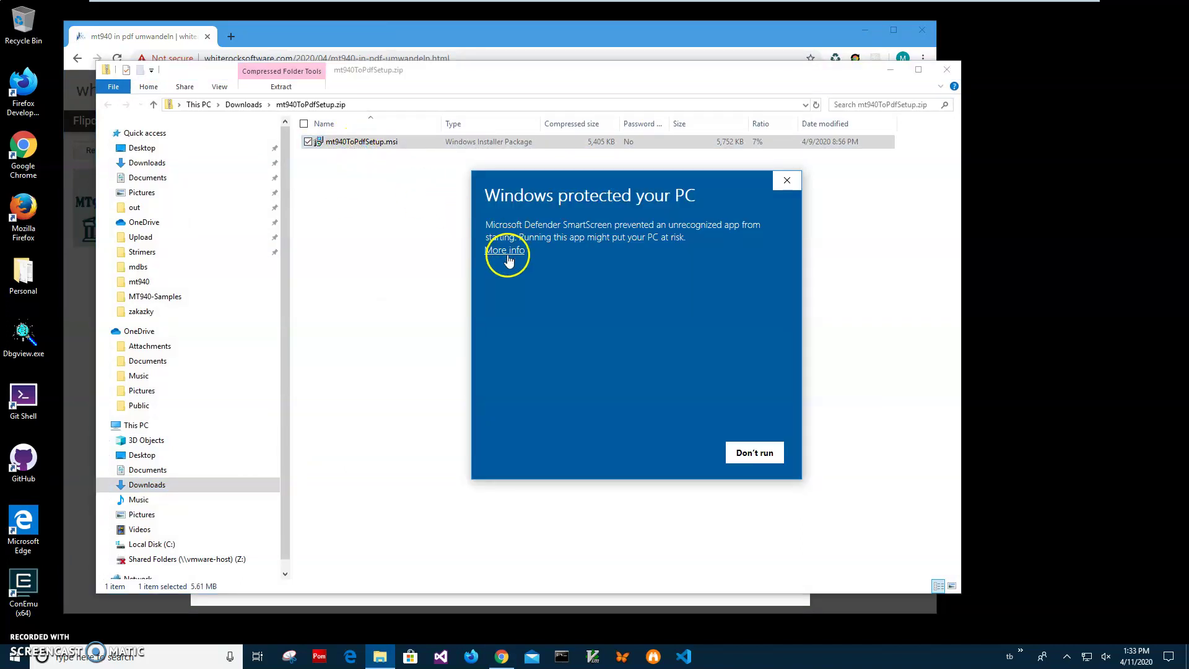
click(507, 253)
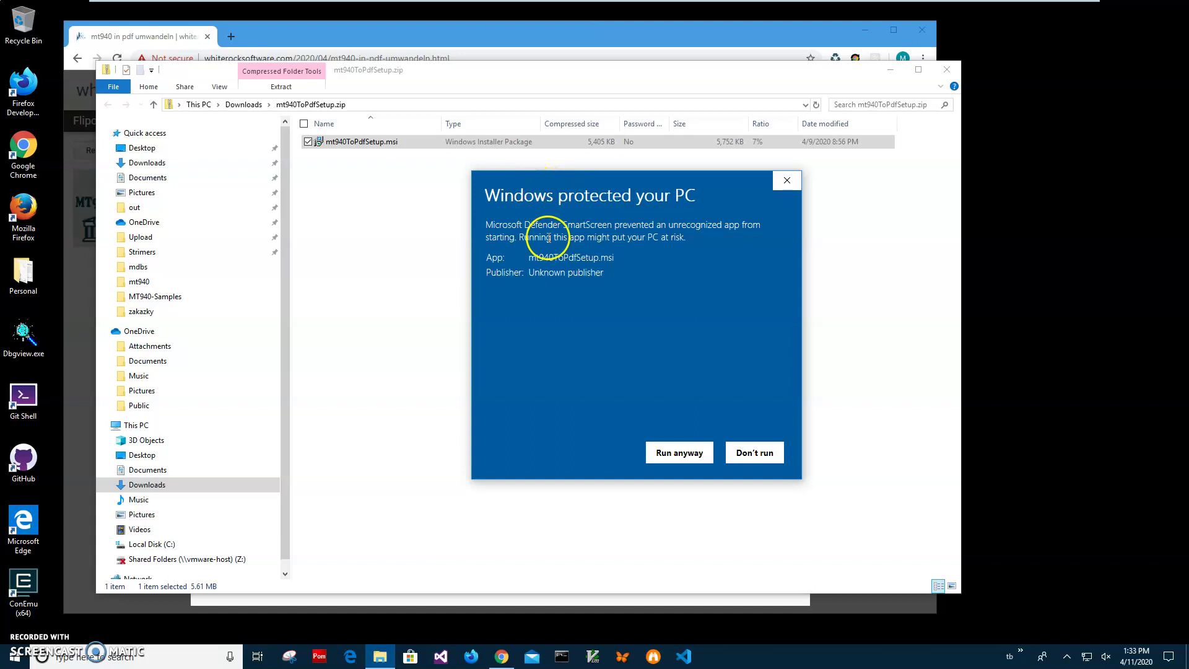
click(706, 454)
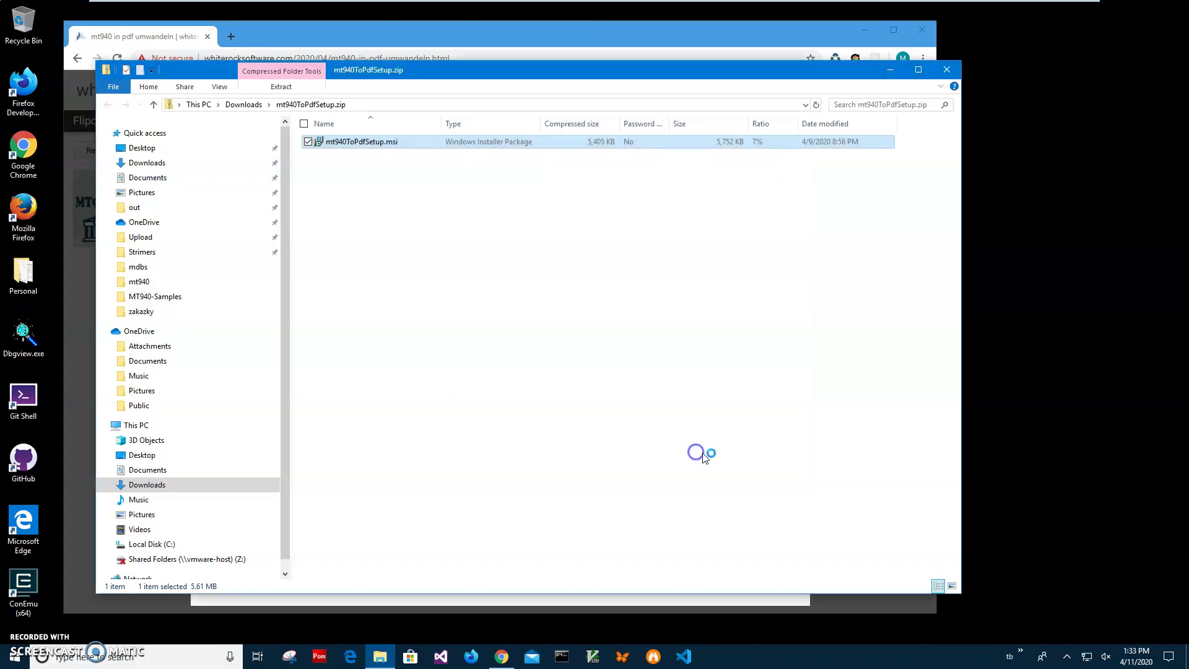
Install mt940ToPdf with the default setup options and install folder
click(654, 421)
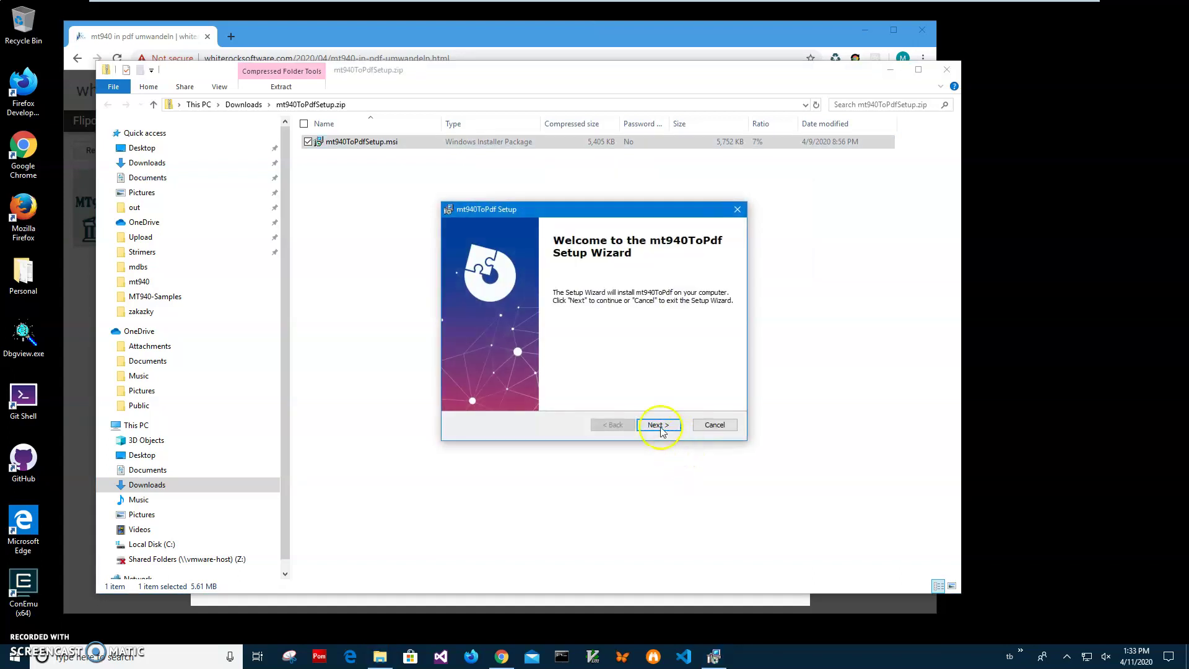
click(656, 423)
click(655, 426)
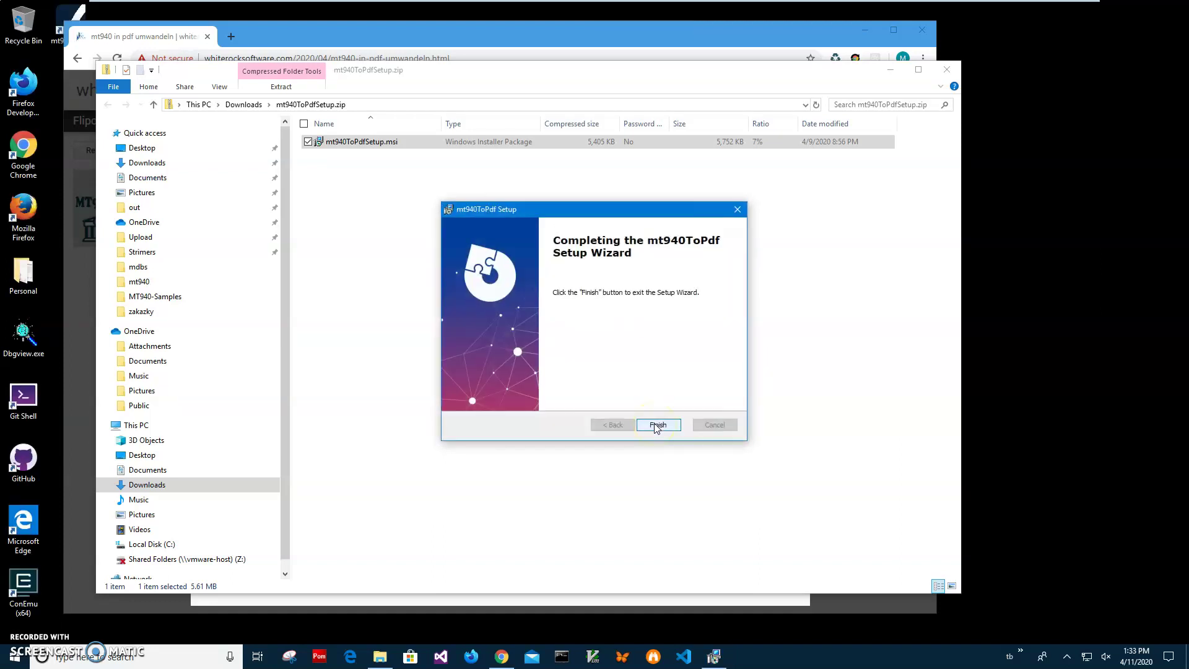
click(657, 425)
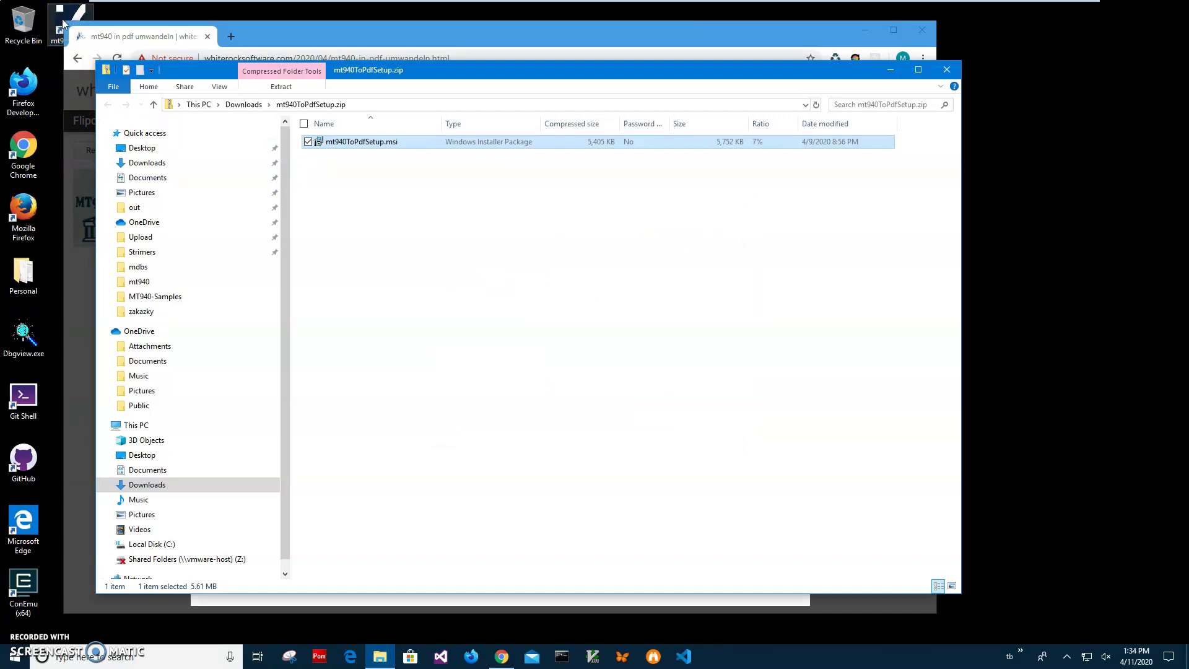
Minimize the zip folder and browser, then start mt940ToPdf from its desktop shortcut
click(489, 140)
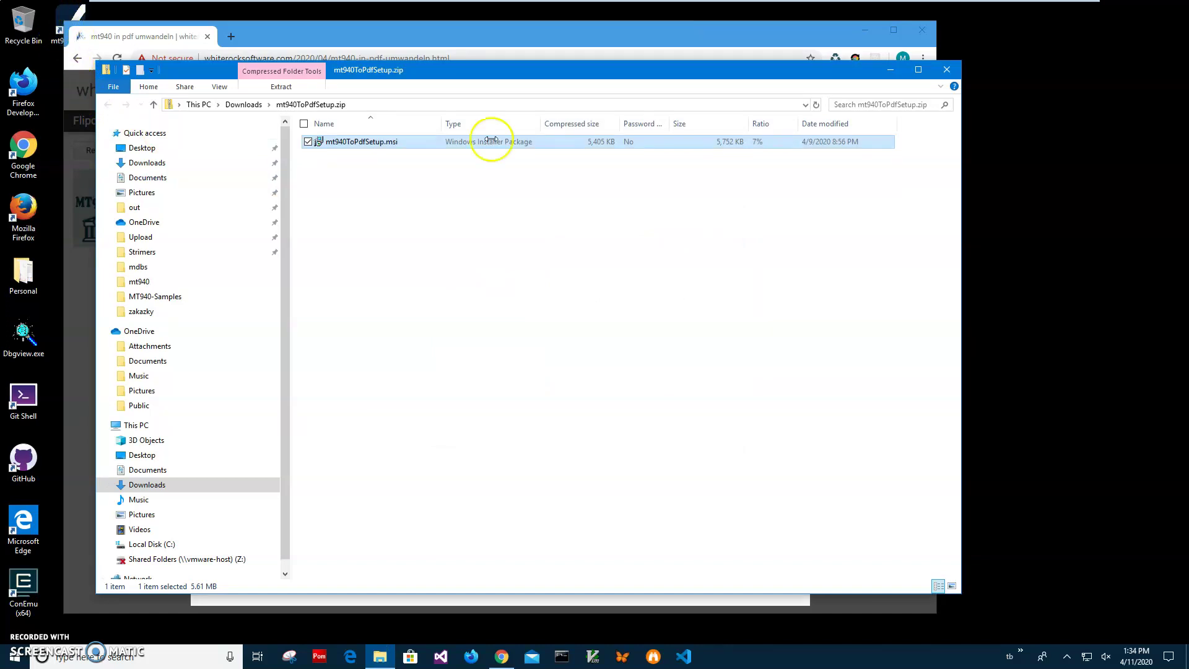
click(892, 72)
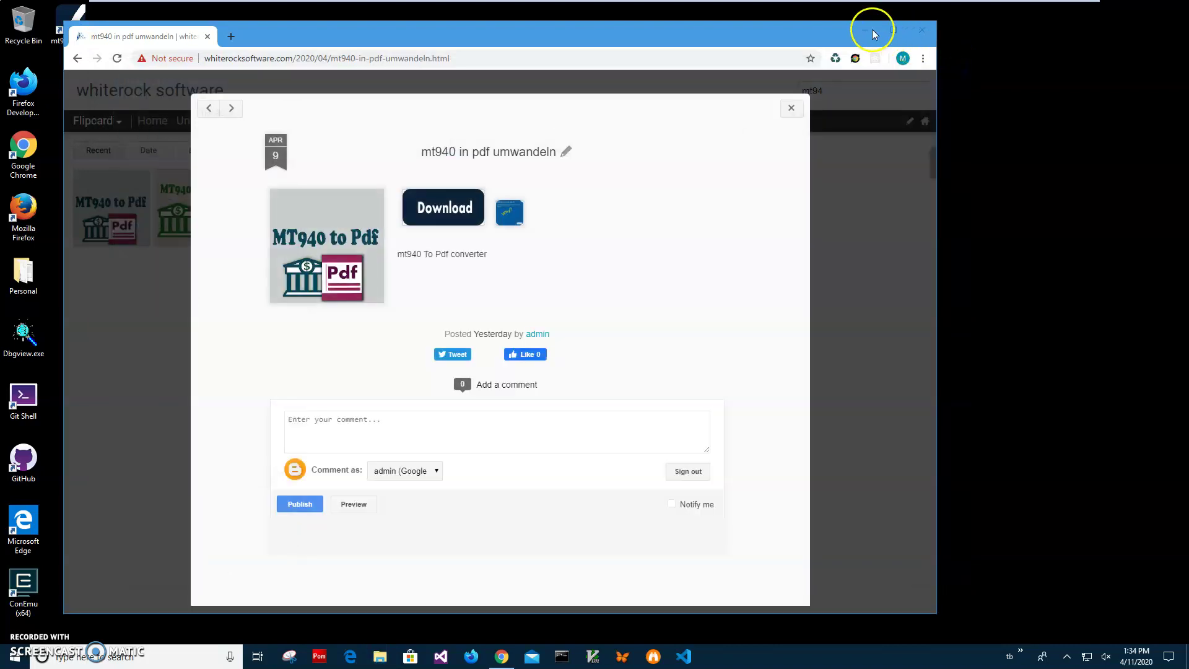
click(866, 29)
double_click(71, 25)
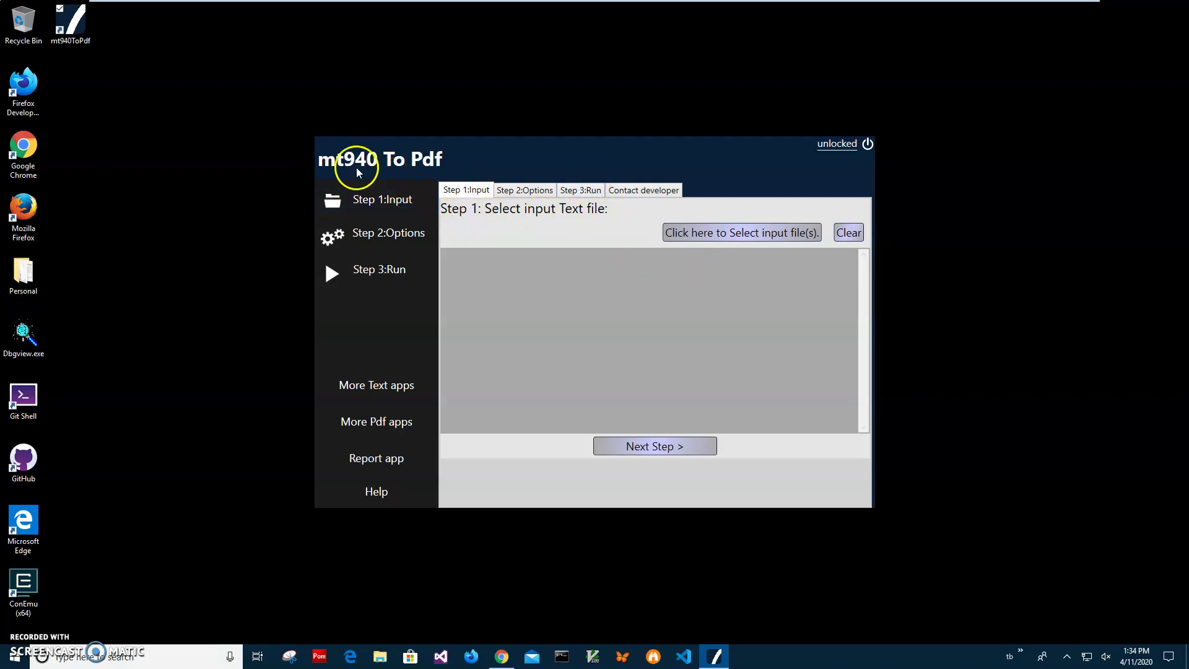
Select StandardBank_transactions_GB.txt in MT940-Samples as input and proceed to Step 2: Conversion Options
click(720, 239)
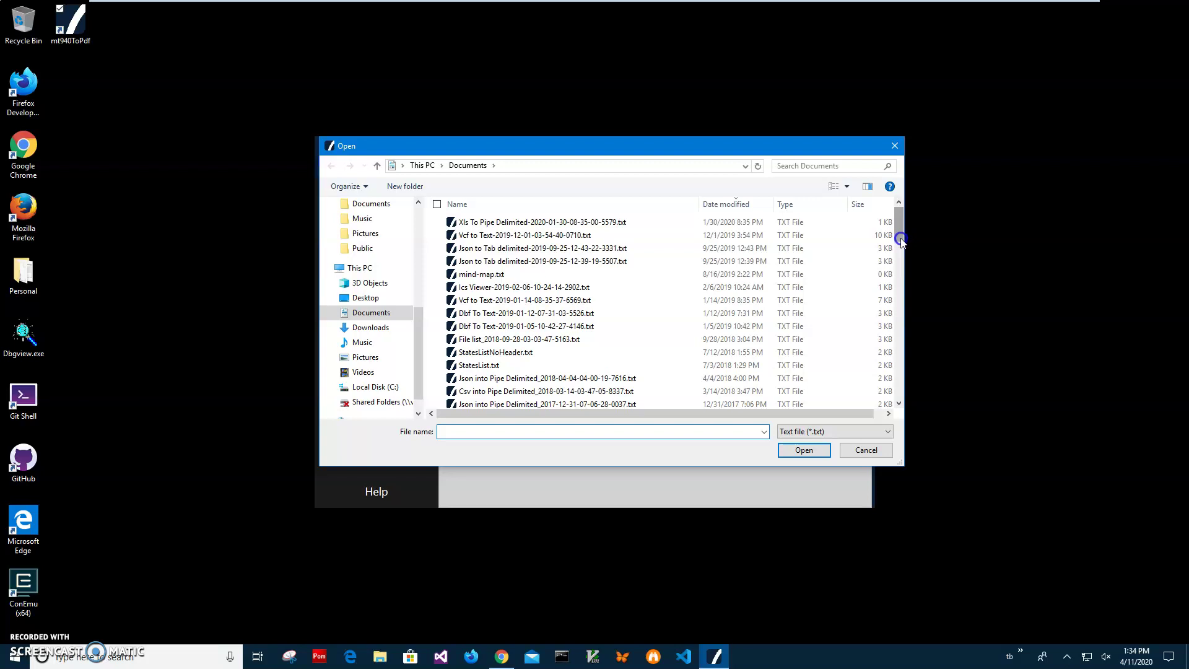
scroll(901, 230, down, 1)
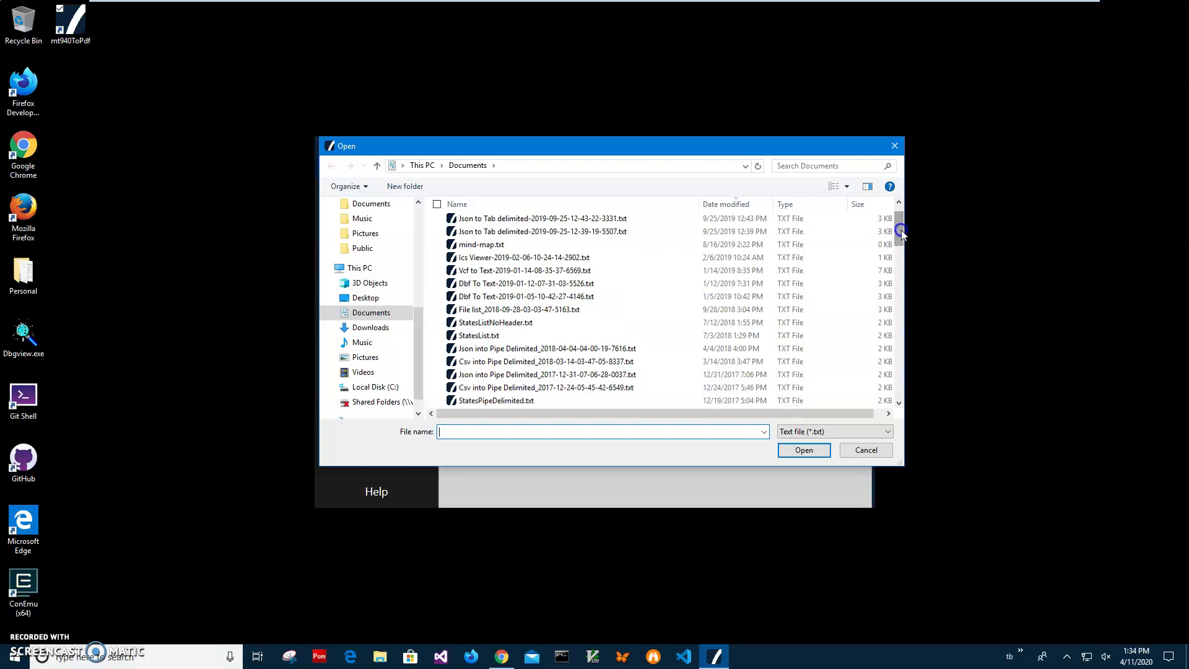
drag(901, 229, 896, 274)
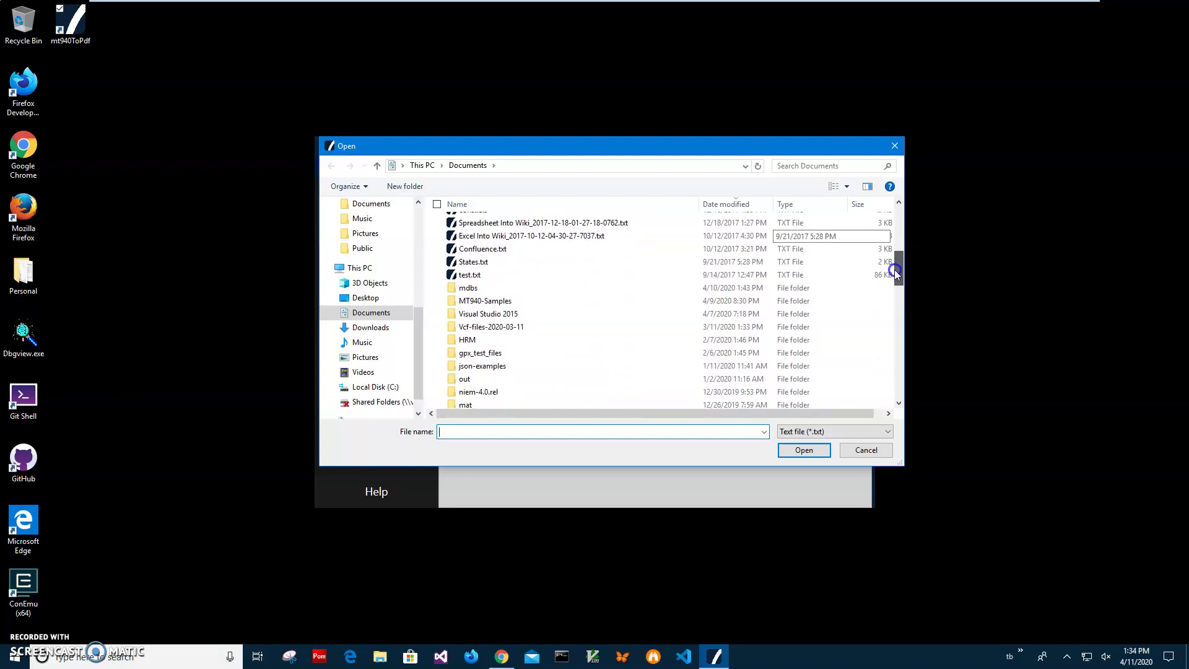
click(486, 304)
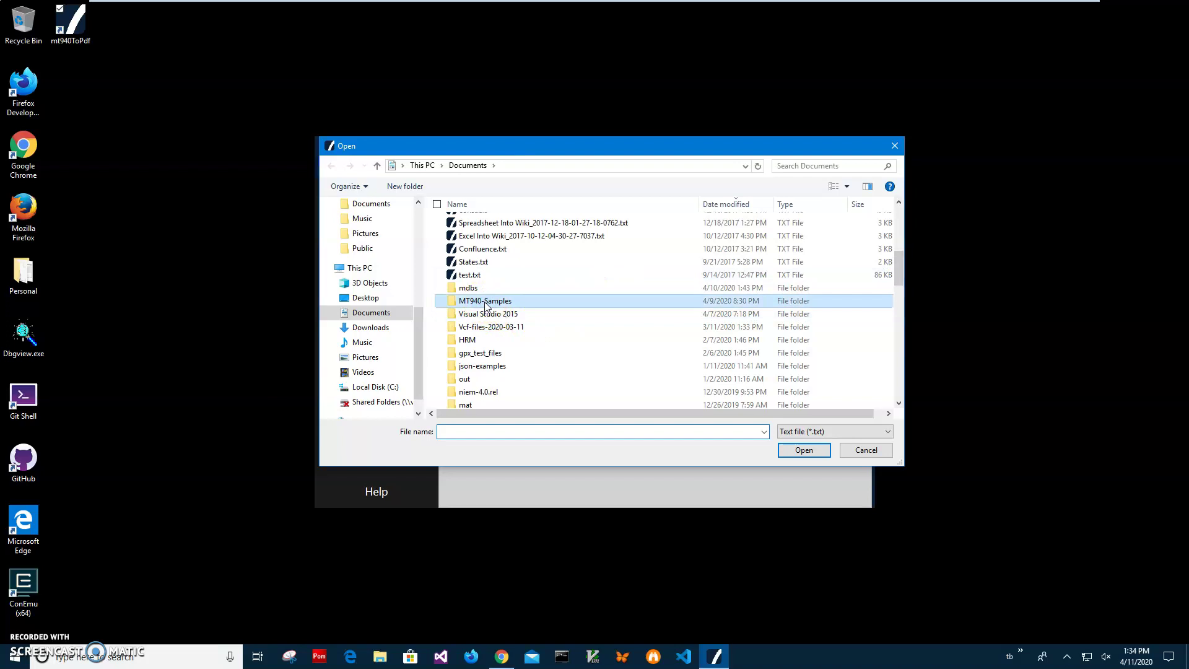
double_click(486, 303)
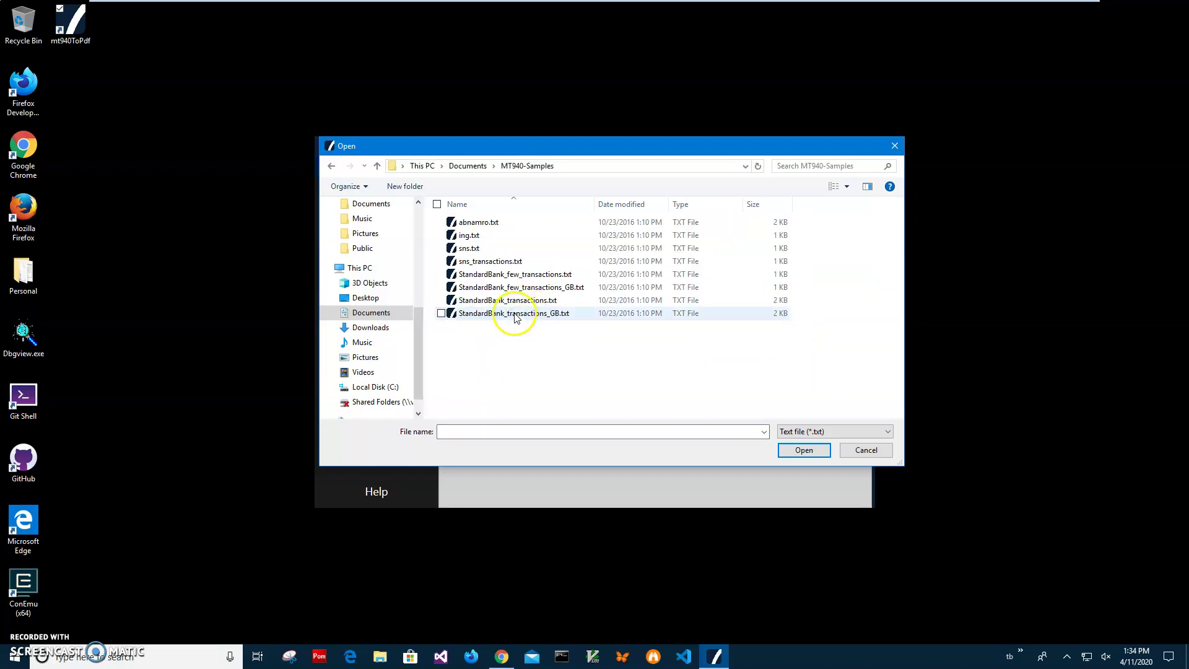
double_click(514, 314)
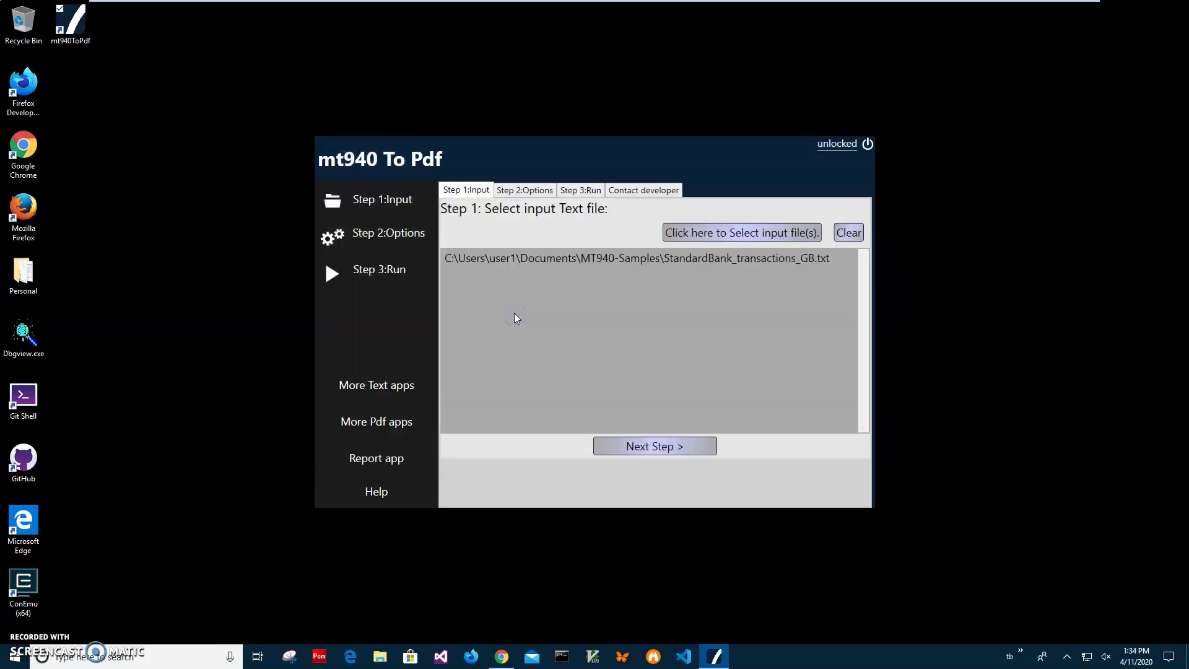
click(638, 447)
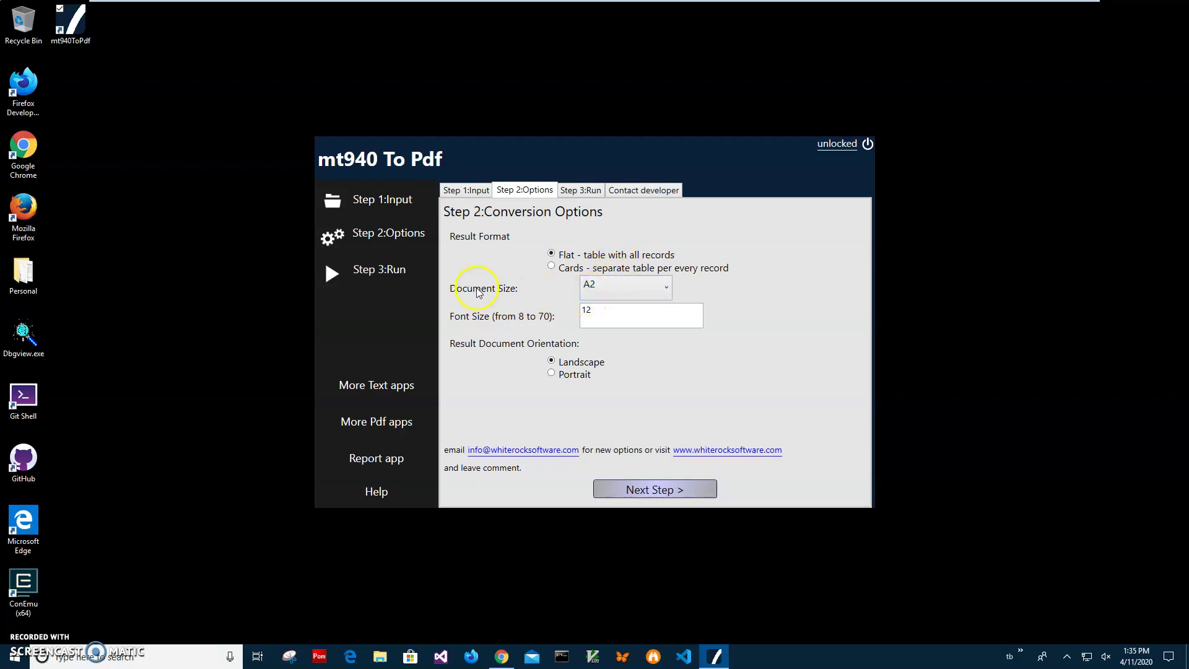
click(630, 292)
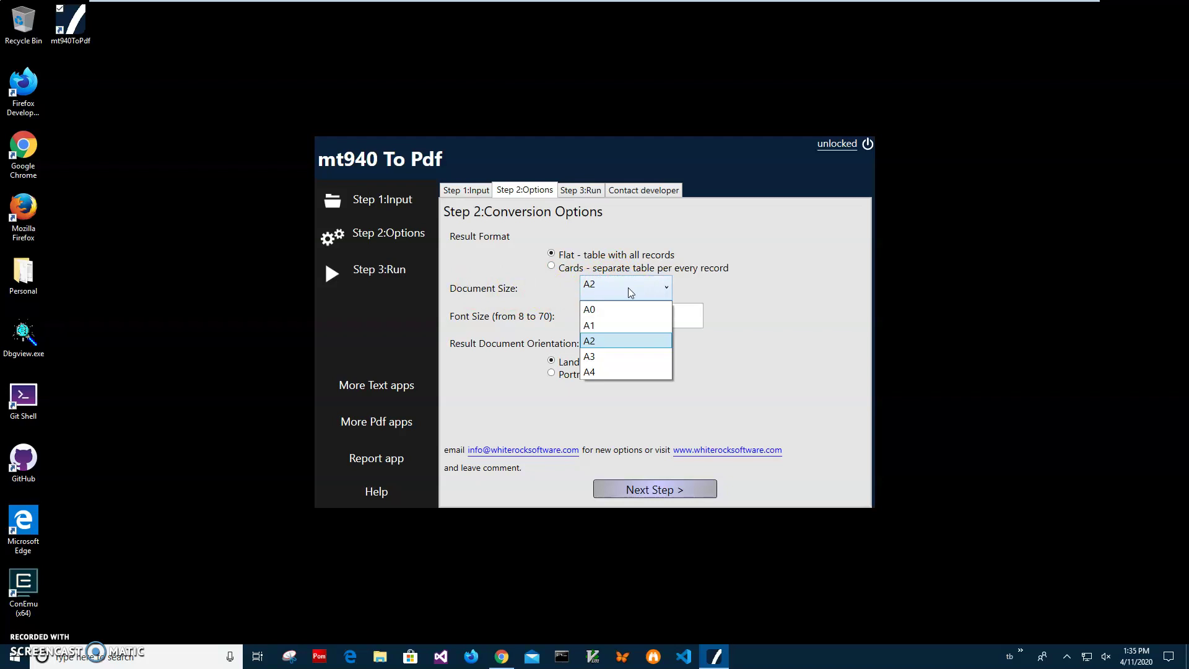
click(630, 291)
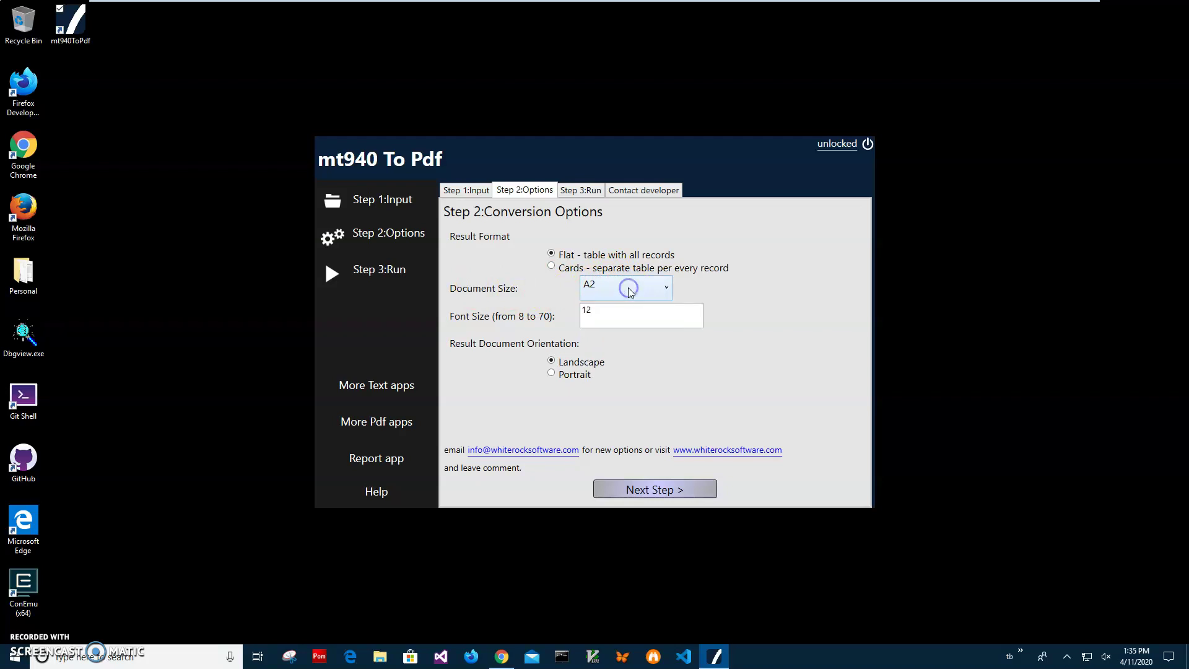
click(620, 322)
click(671, 491)
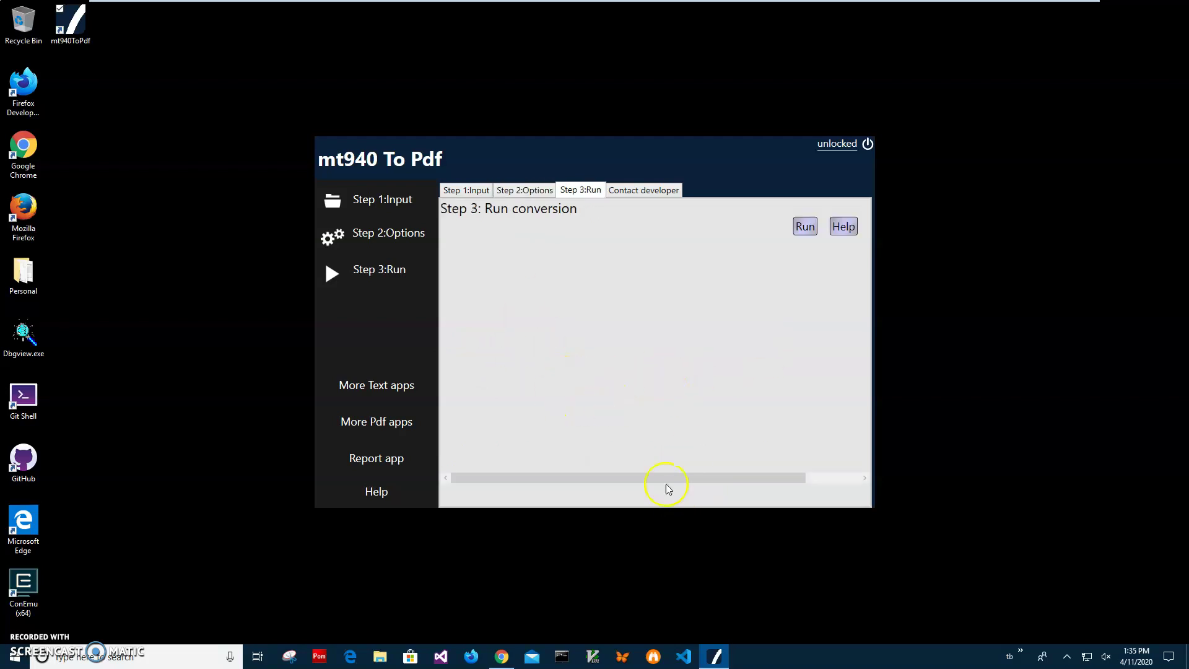
click(804, 227)
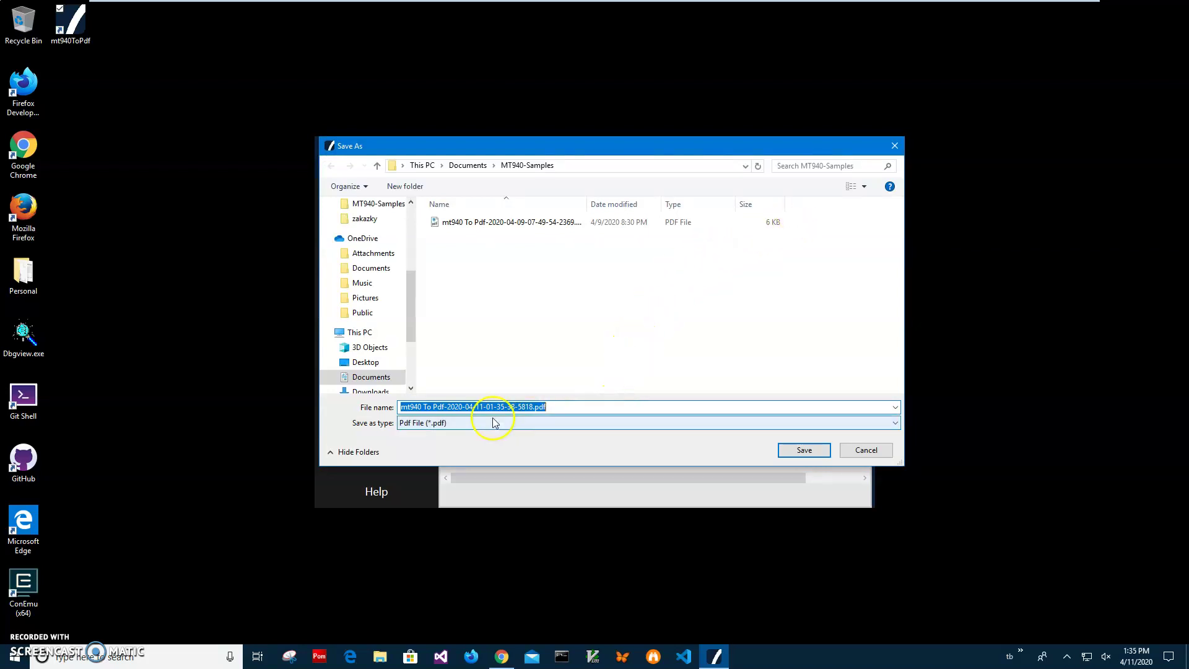
click(455, 407)
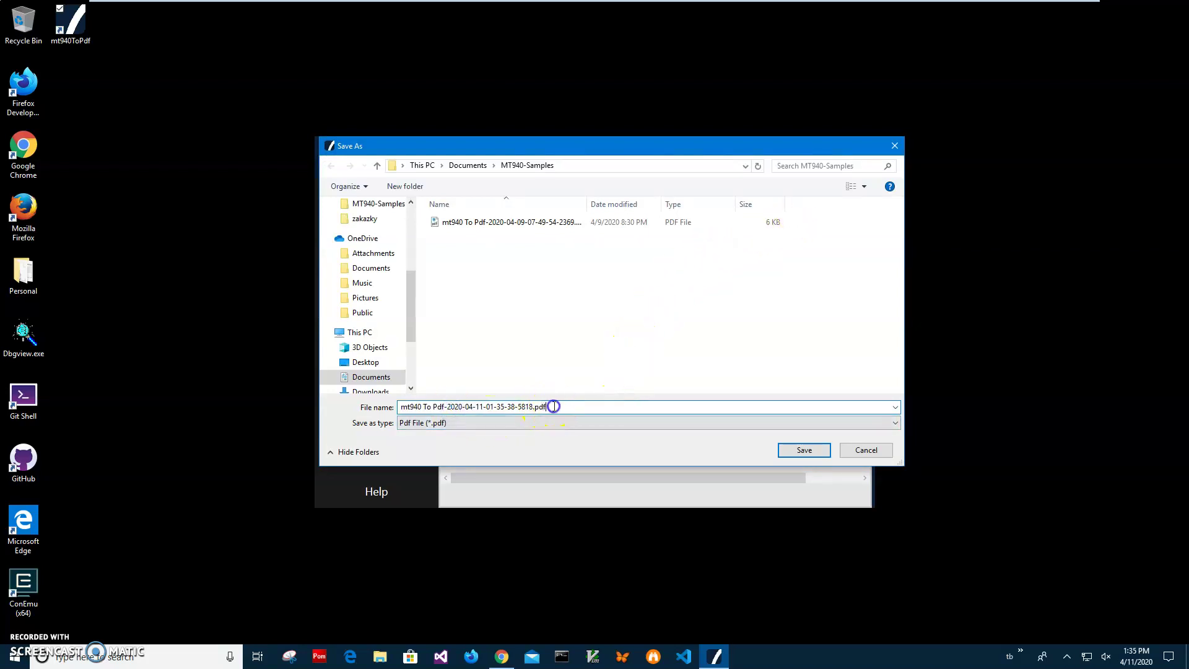
drag(544, 407, 399, 407)
drag(531, 406, 366, 407)
Save the PDF into MT940-Samples and open it from Recent files in File Explorer
click(805, 450)
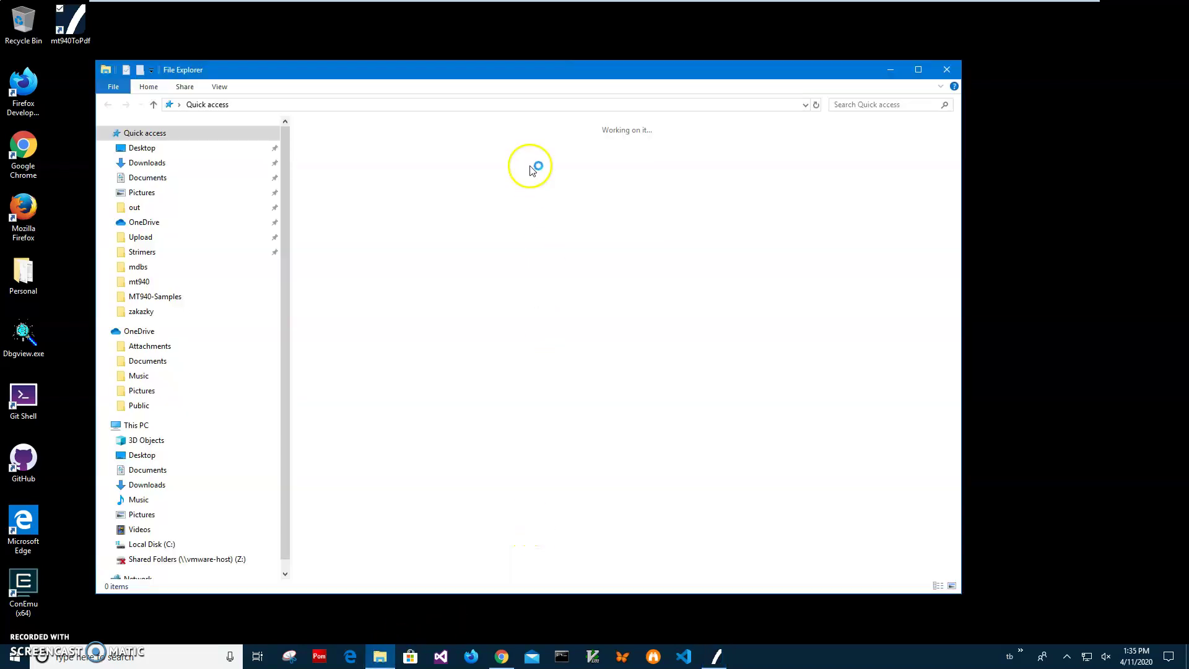
drag(502, 79, 534, 279)
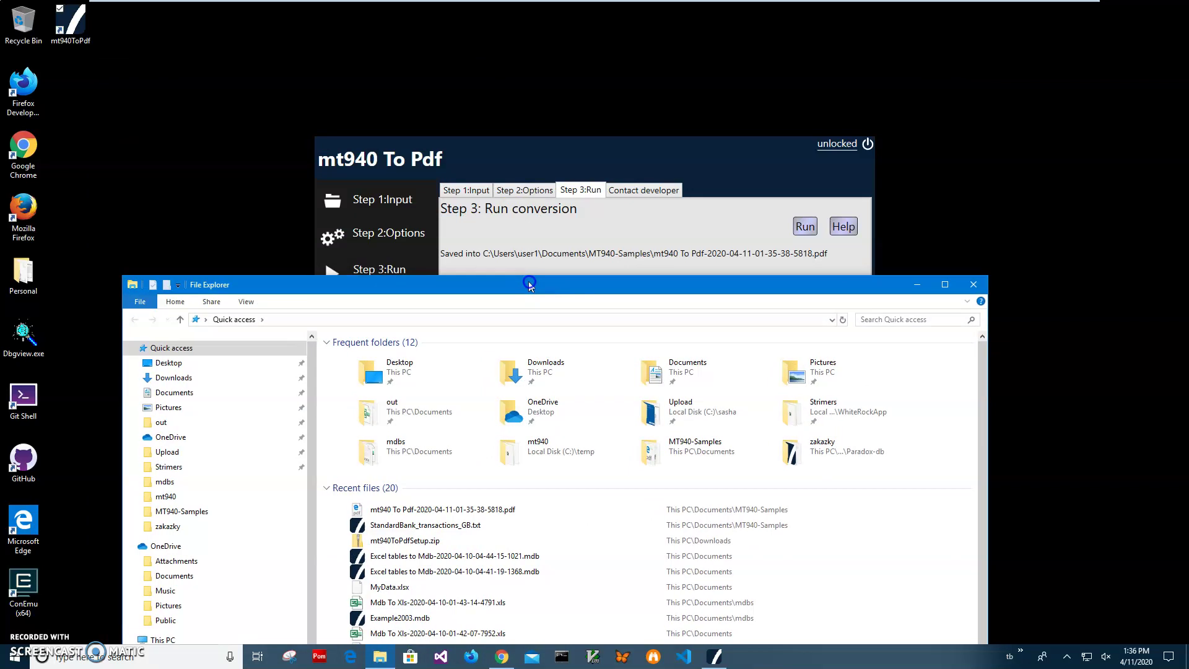
click(452, 504)
double_click(454, 505)
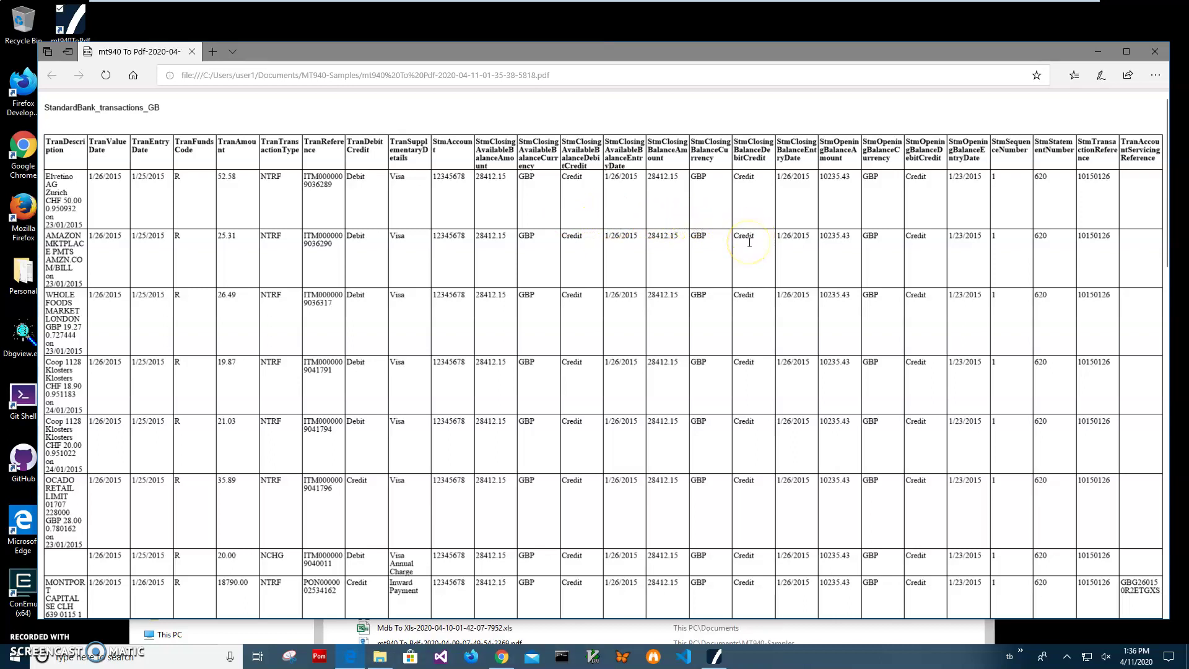
Scroll the PDF table down to the final AGENT CHARGES row, then select text in the WHOLE FOODS cell
scroll(749, 242, down, 3)
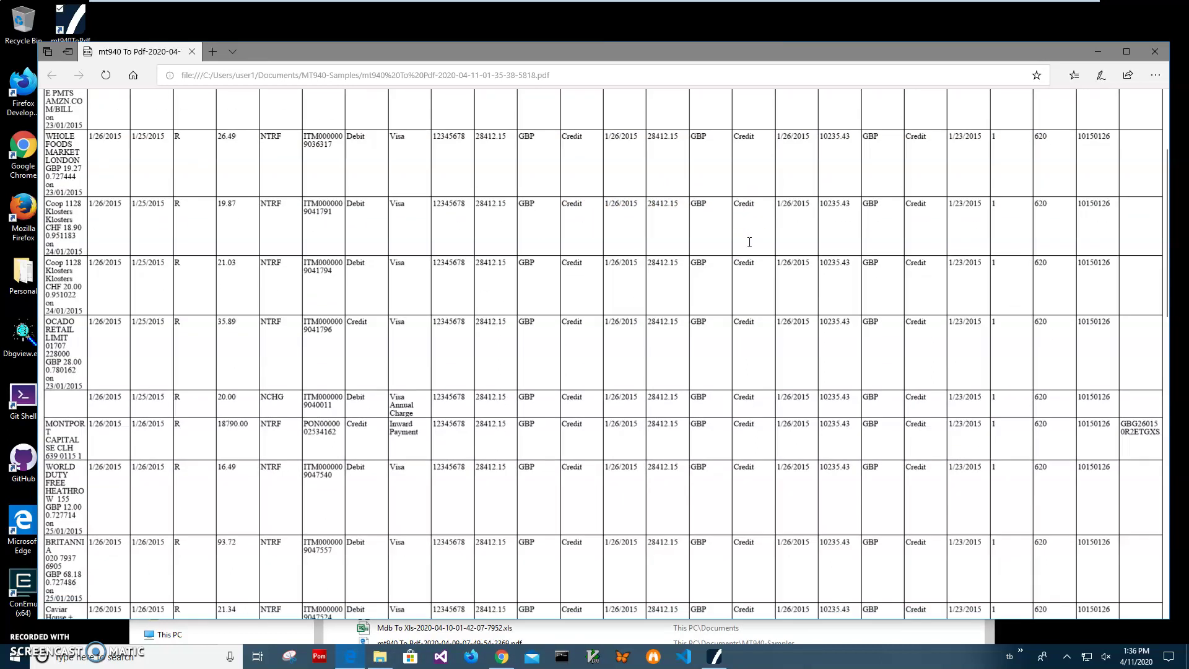
scroll(749, 242, down, 6)
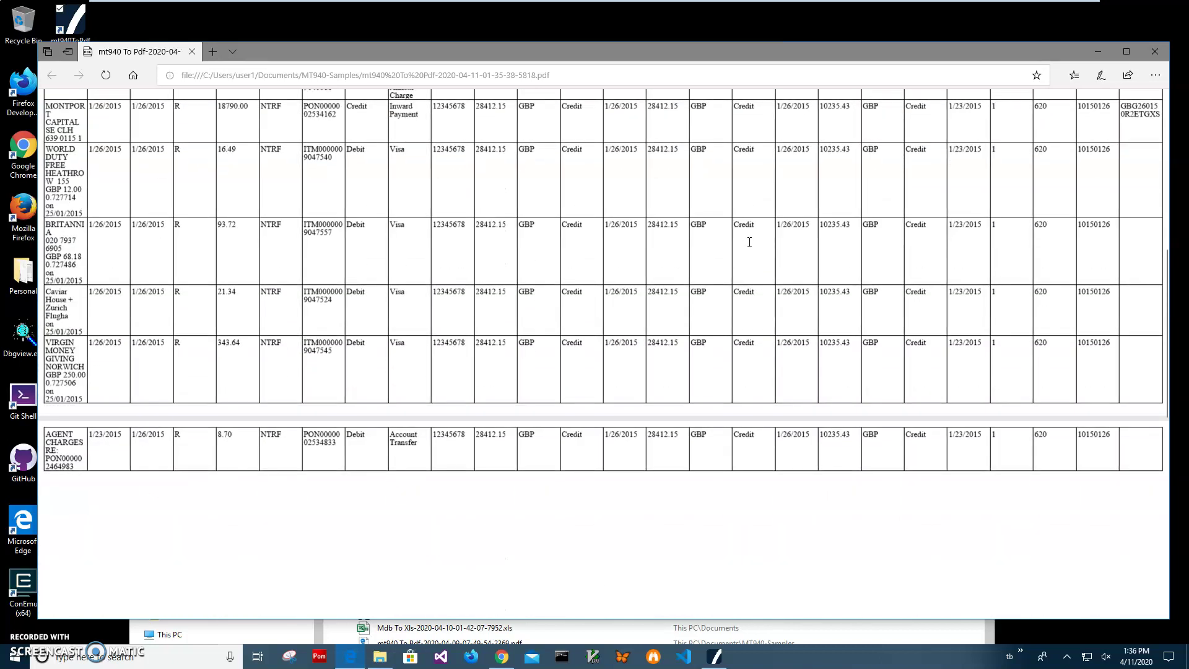
scroll(749, 242, up, 9)
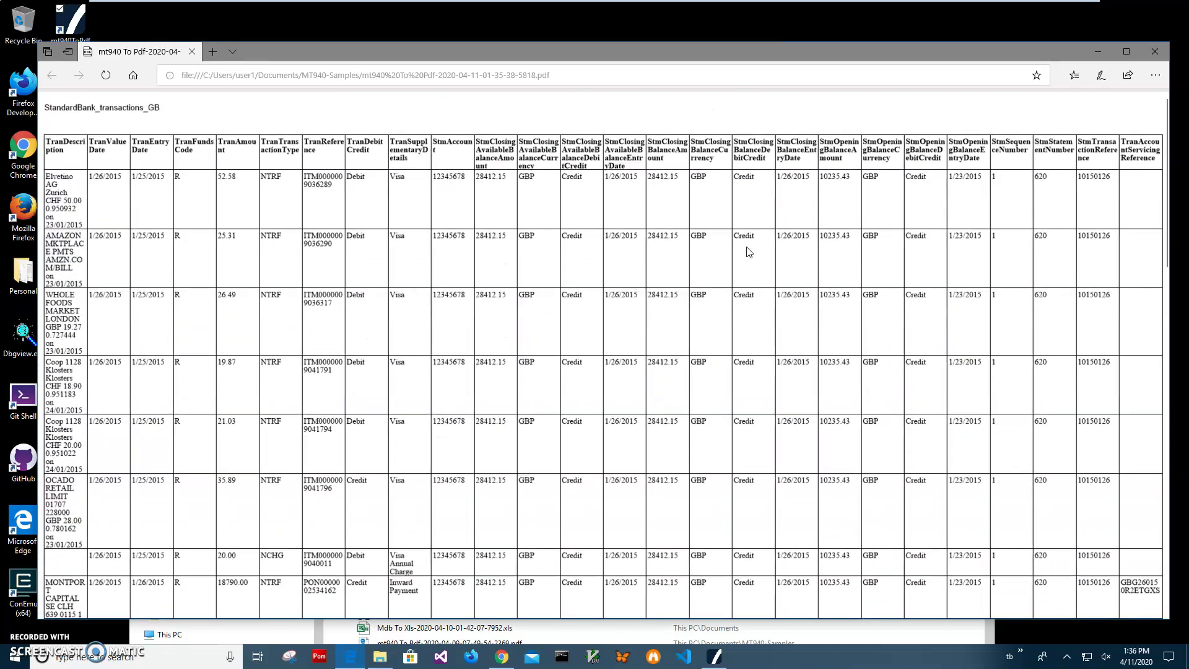
drag(46, 310, 75, 338)
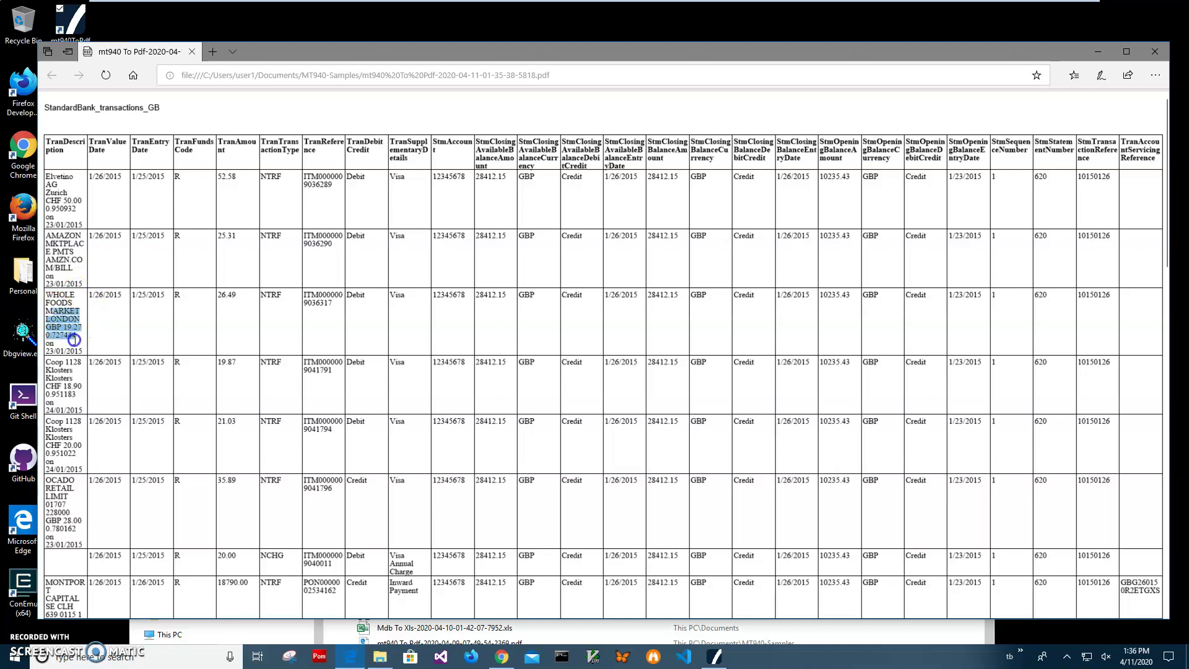